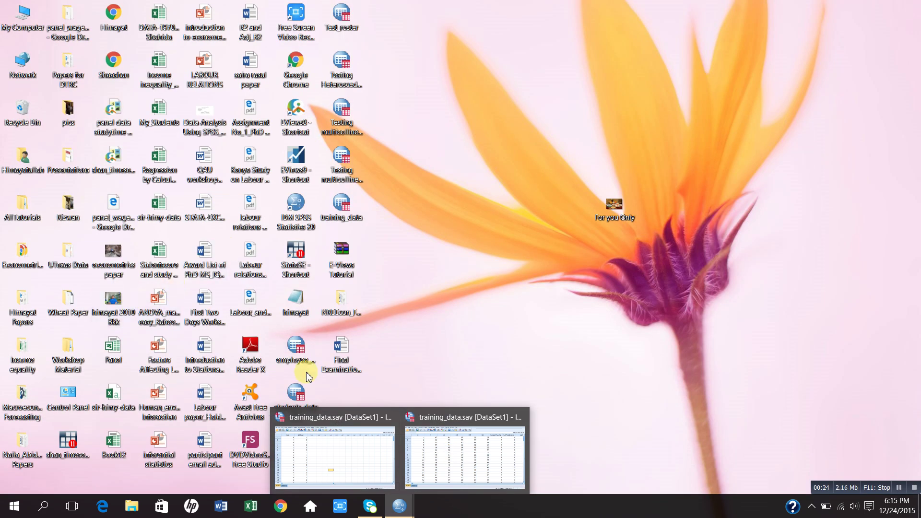
Bring training_data.sav forward and show its 11 variable definitions in Variable View.
left_click(456, 453)
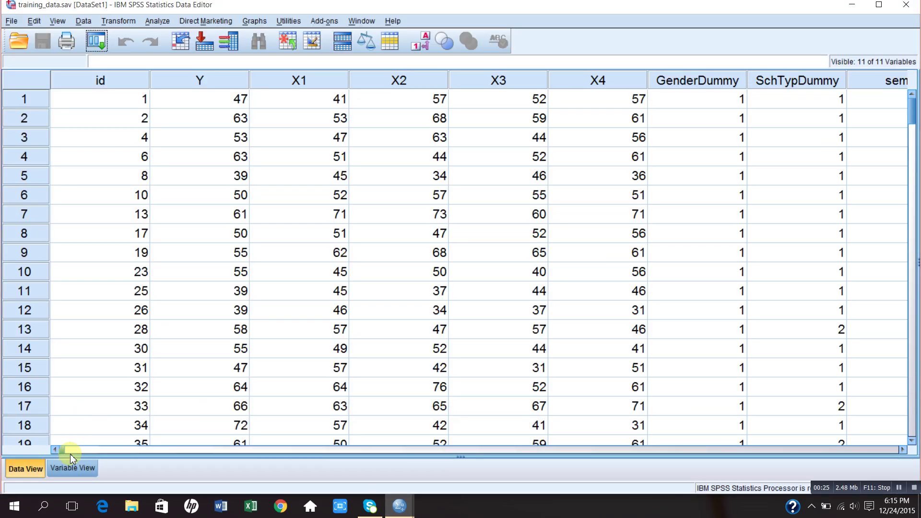
left_click(66, 469)
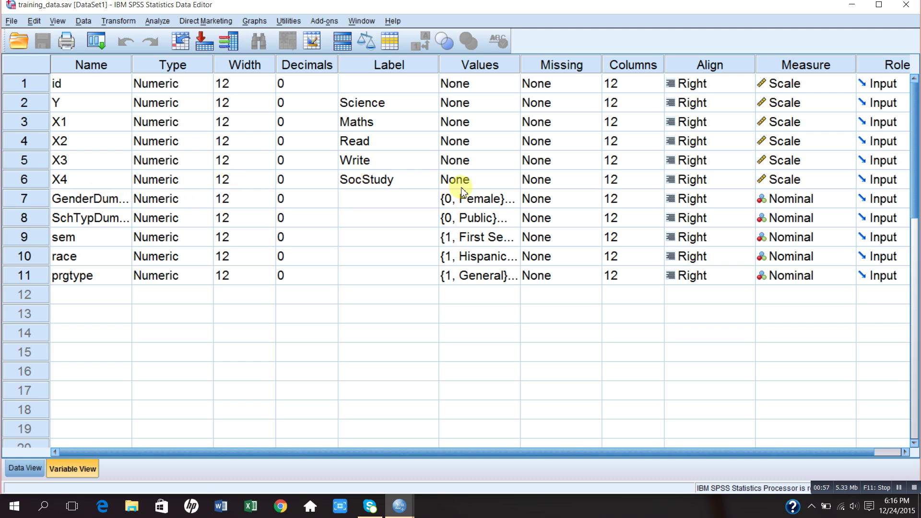
left_click(501, 203)
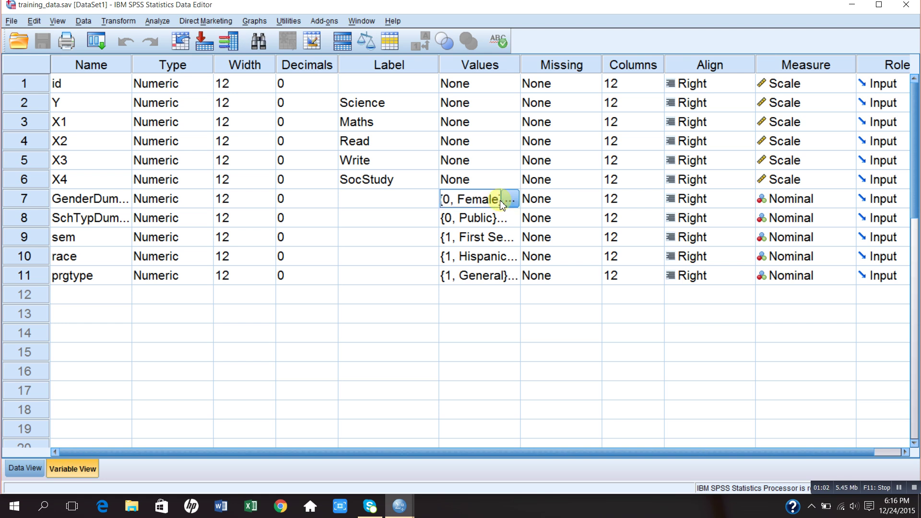
left_click(511, 202)
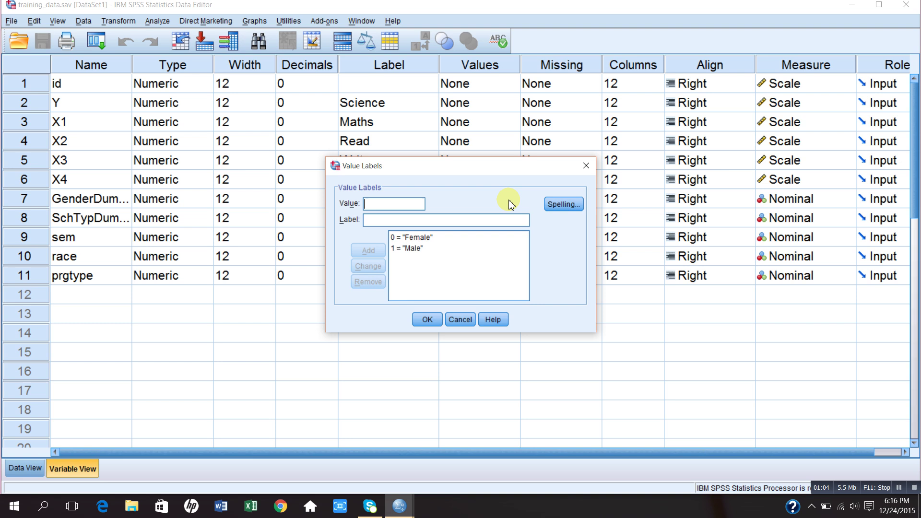
left_click(421, 249)
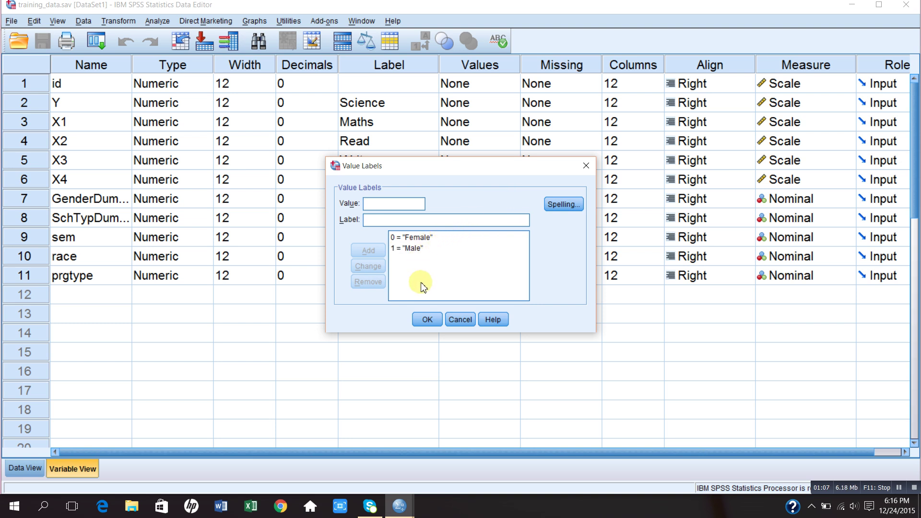
left_click(427, 320)
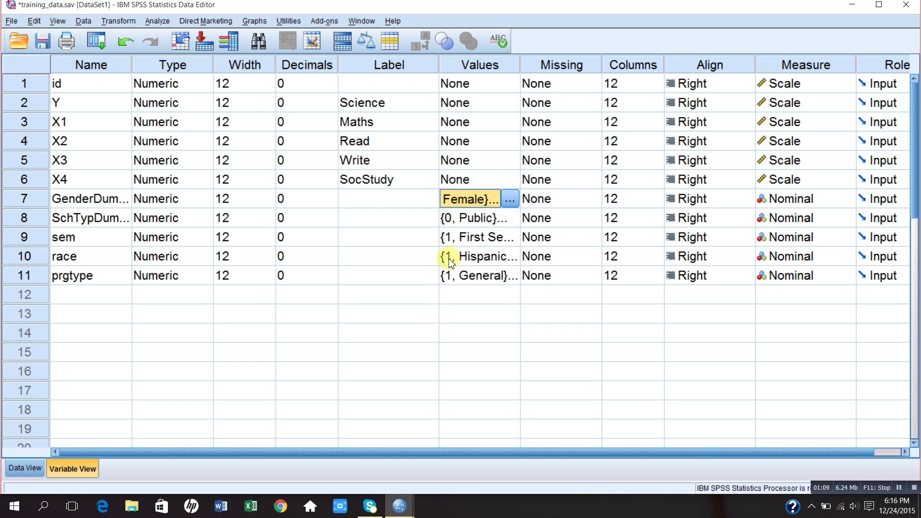
left_click(507, 221)
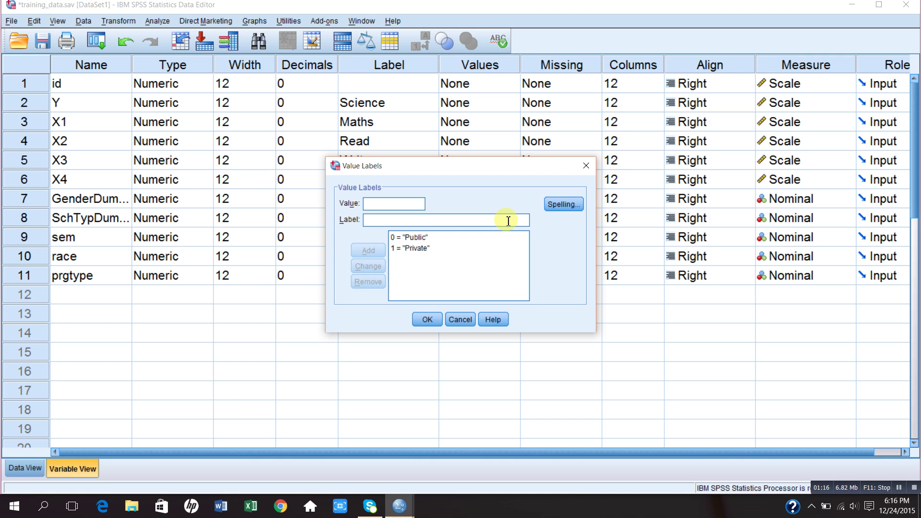
left_click(427, 319)
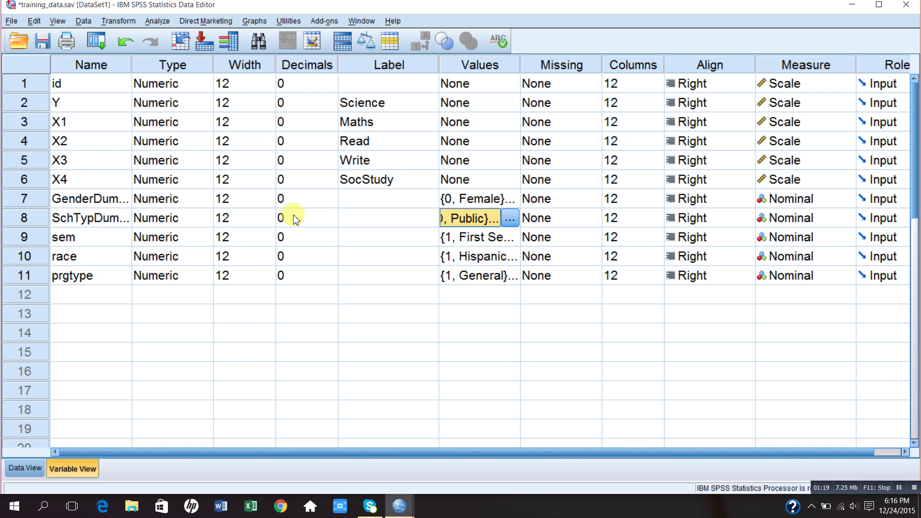
From Data View, start a Linear Regression with Science [Y] as the dependent variable.
left_click(22, 468)
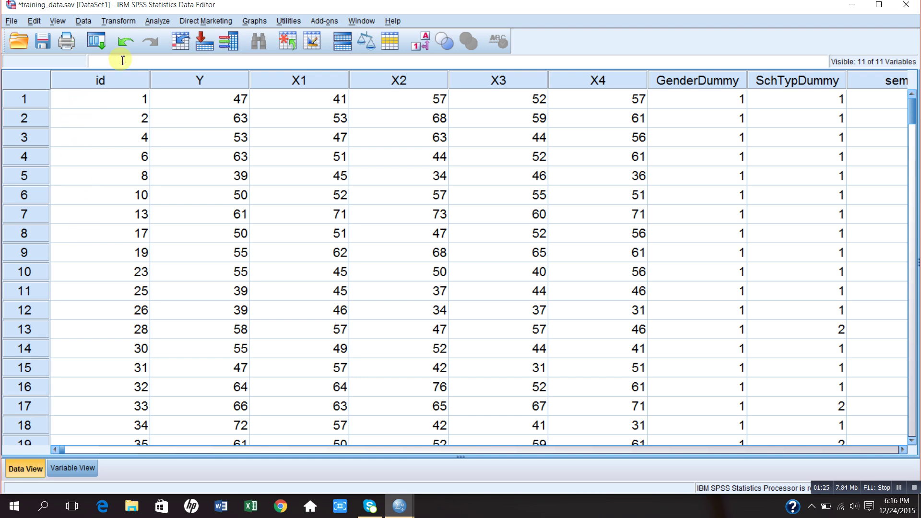
left_click(157, 22)
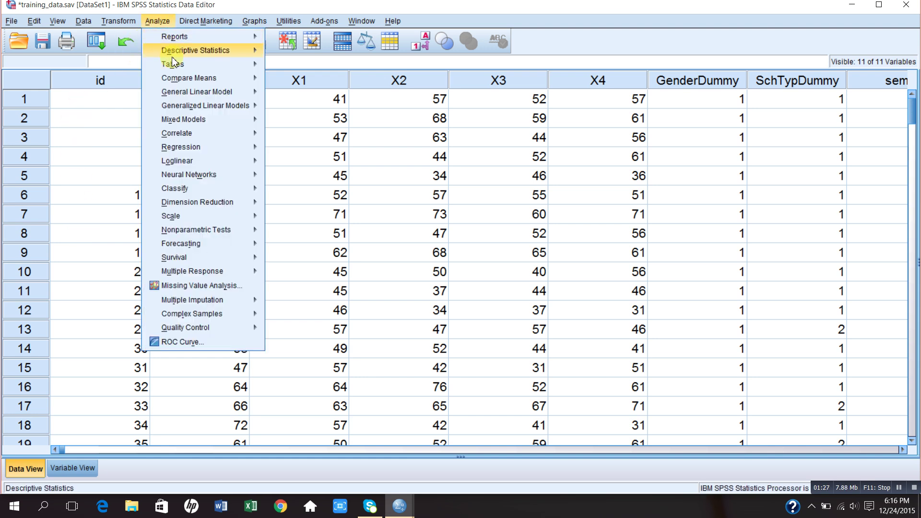
mouse_move(181, 147)
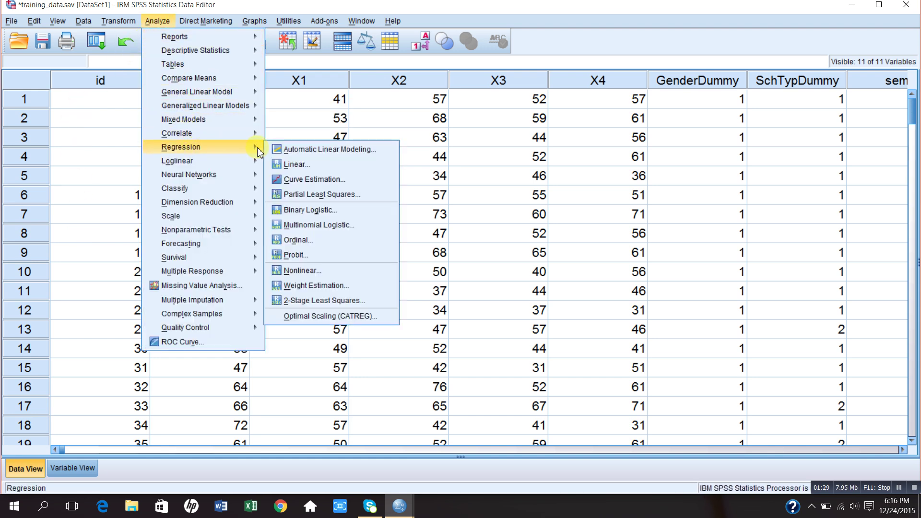
left_click(298, 165)
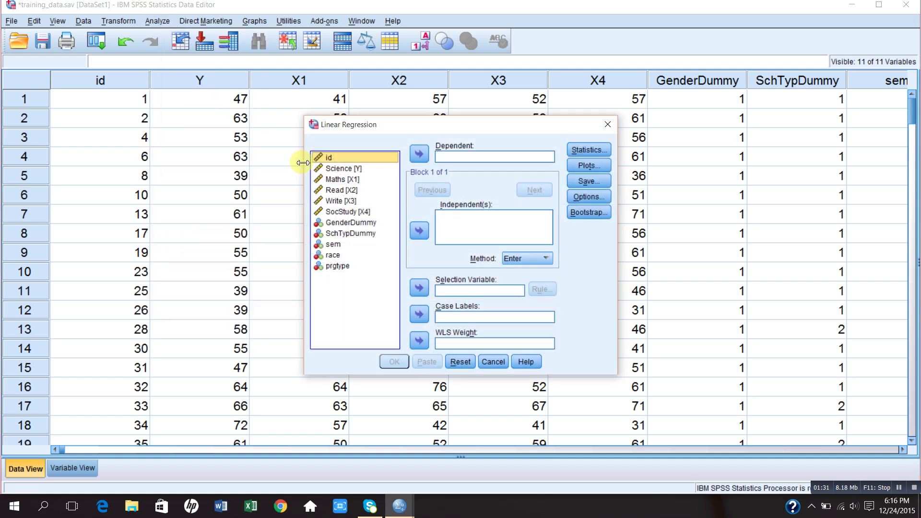
left_click(343, 169)
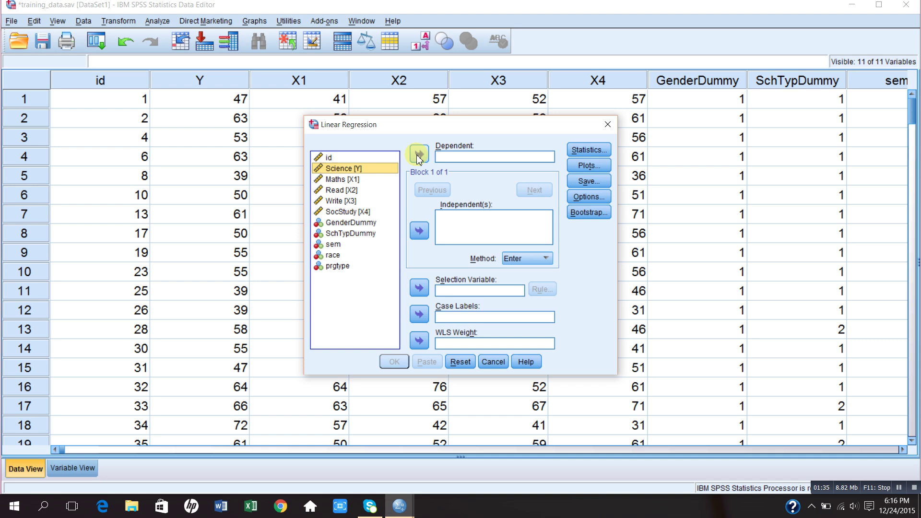
left_click(418, 154)
Add Maths, Read, Write, SocStudy, GenderDummy and SchTypDummy as independent variables.
left_click(344, 169)
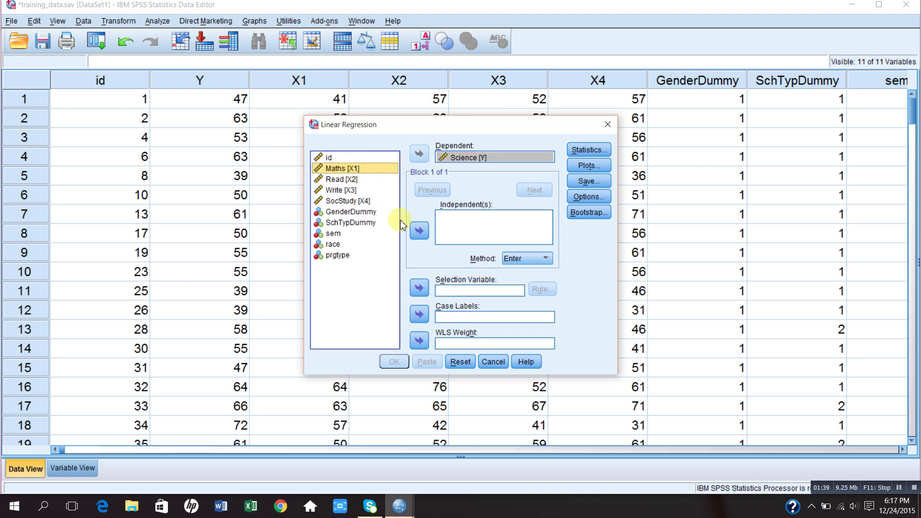
left_click(419, 232)
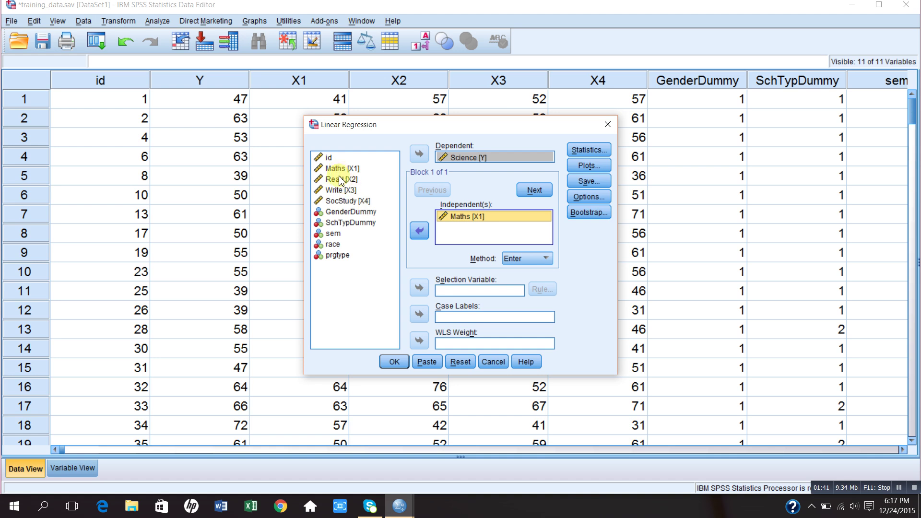
left_click(341, 180)
left_click(419, 231)
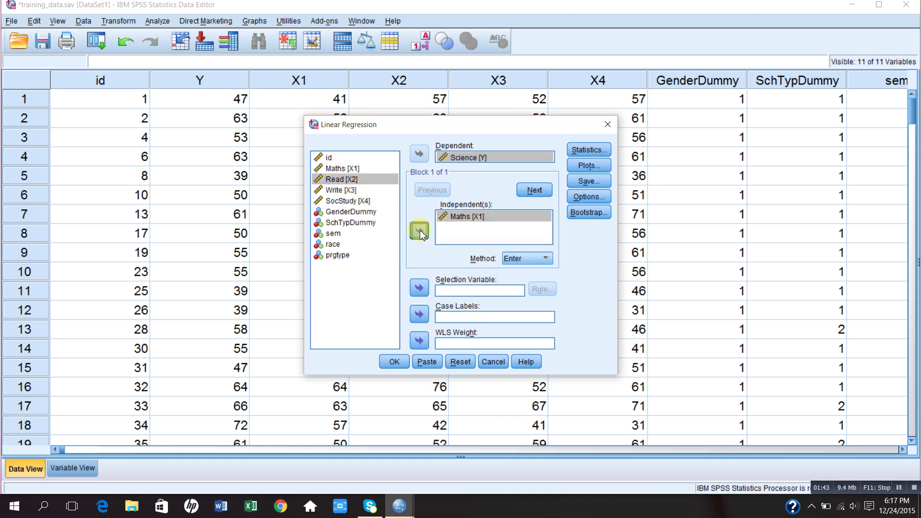
left_click(350, 190)
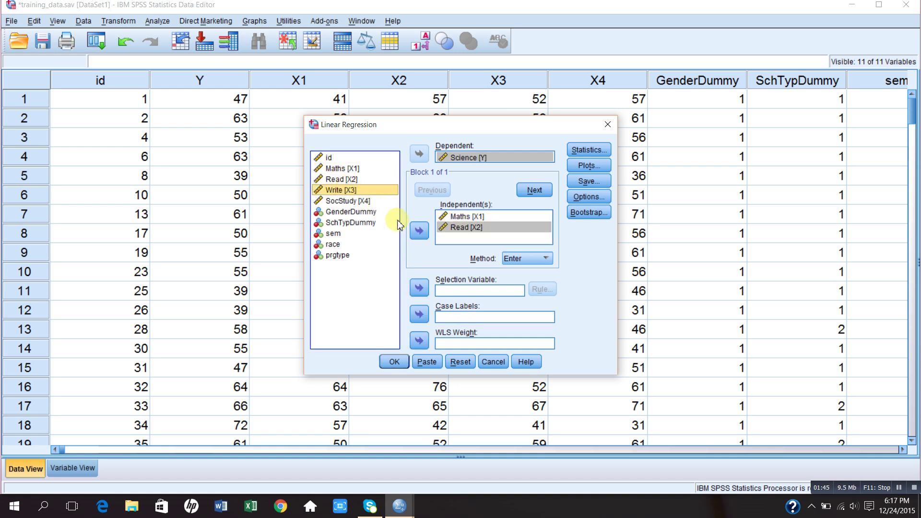
left_click(418, 232)
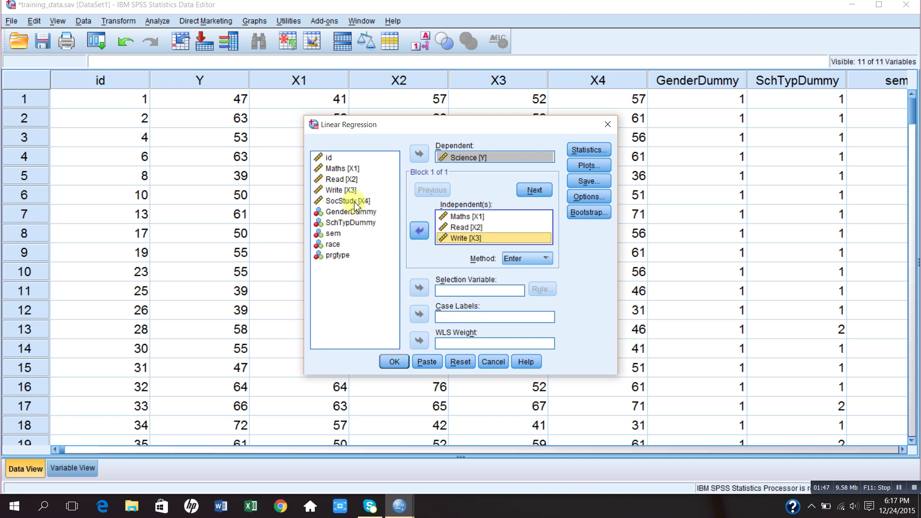
left_click(356, 202)
left_click(420, 239)
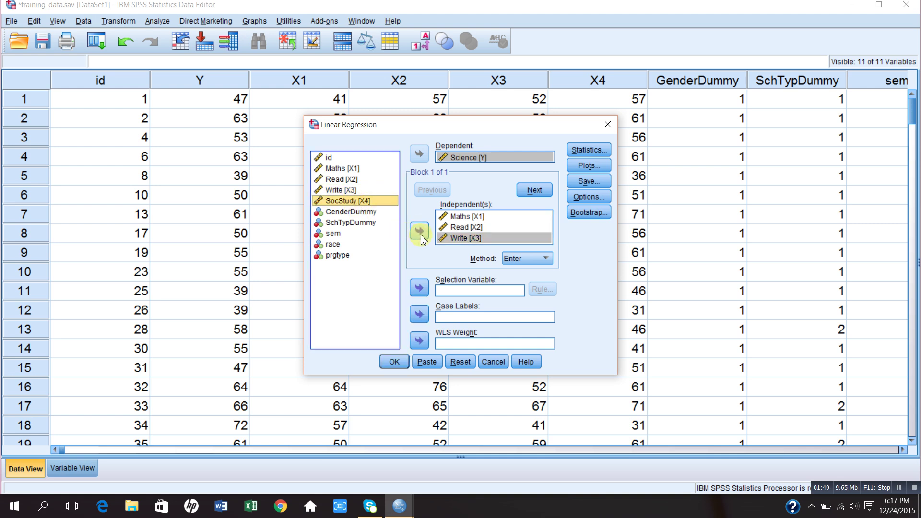
left_click(348, 217)
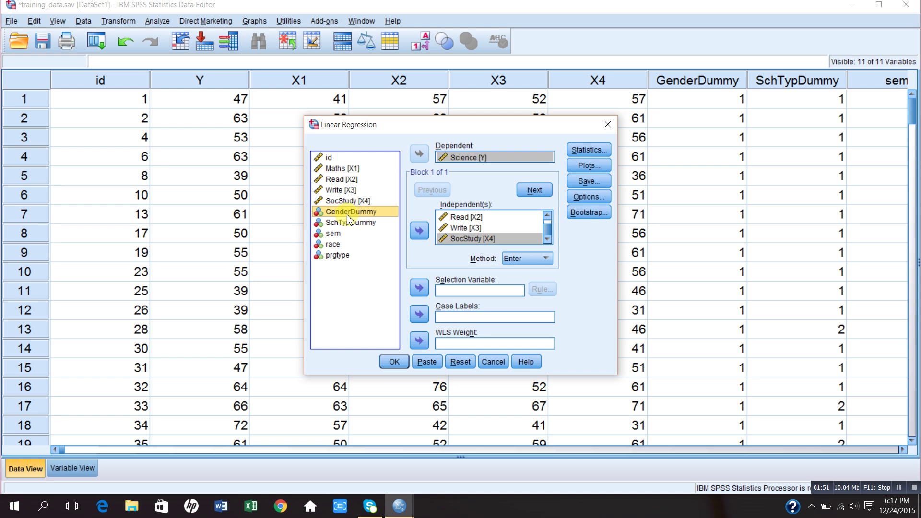
left_click(419, 231)
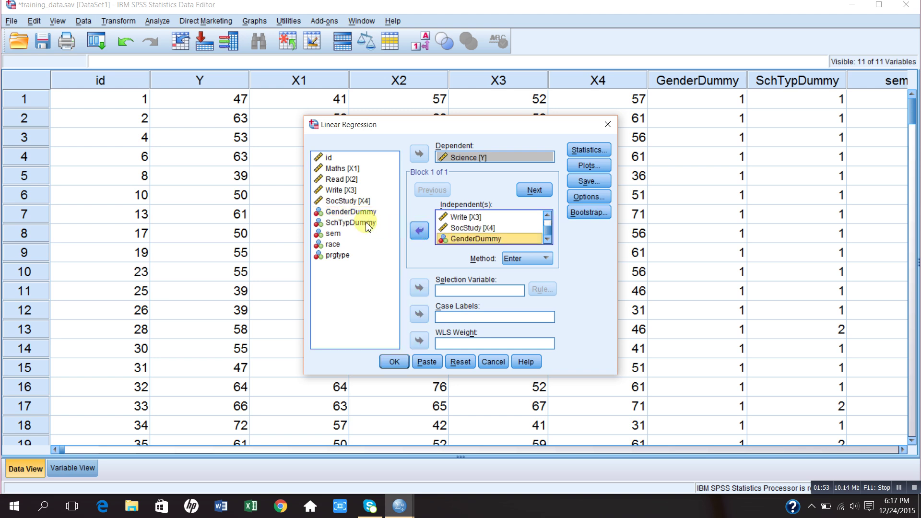
left_click(368, 226)
left_click(418, 232)
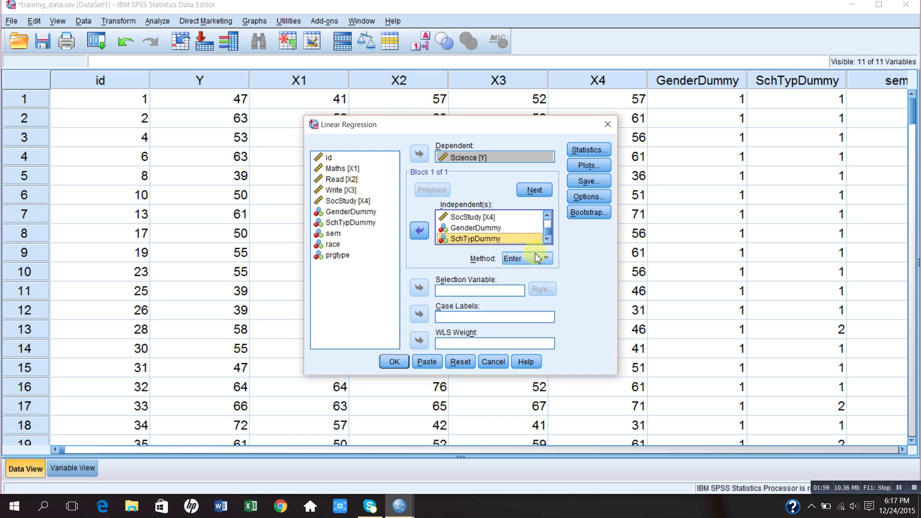
Include collinearity diagnostics and the Durbin-Watson test in the regression statistics.
left_click(581, 151)
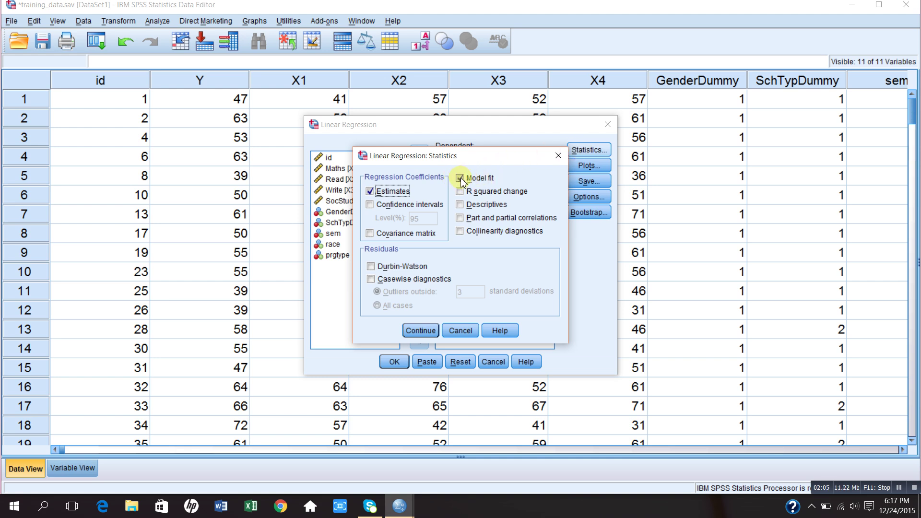
left_click(460, 232)
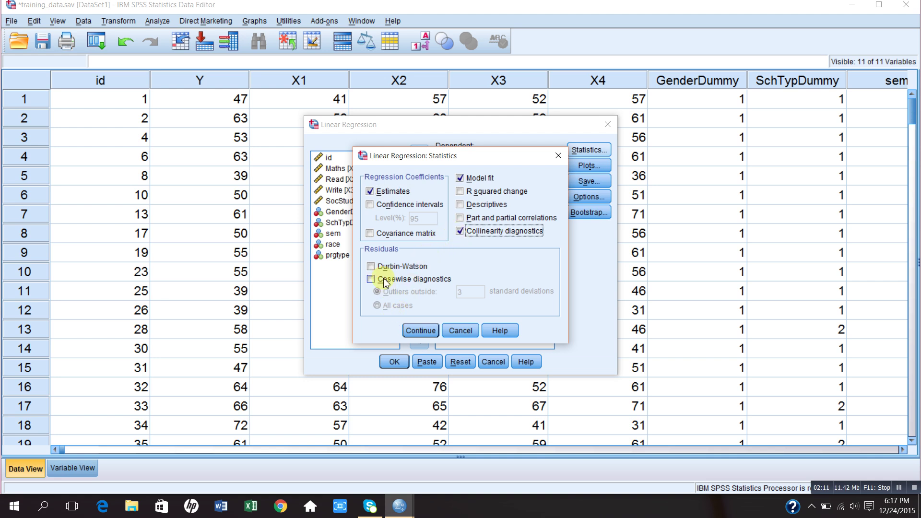
left_click(372, 267)
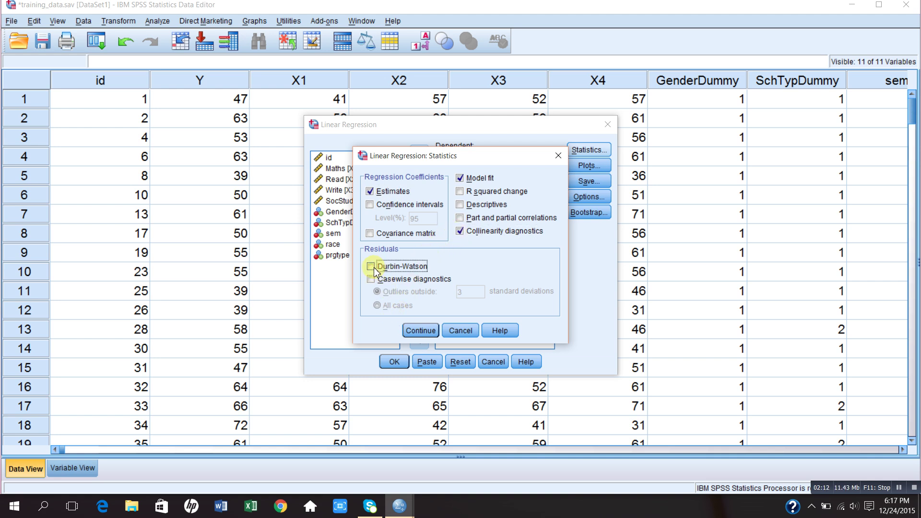
left_click(418, 330)
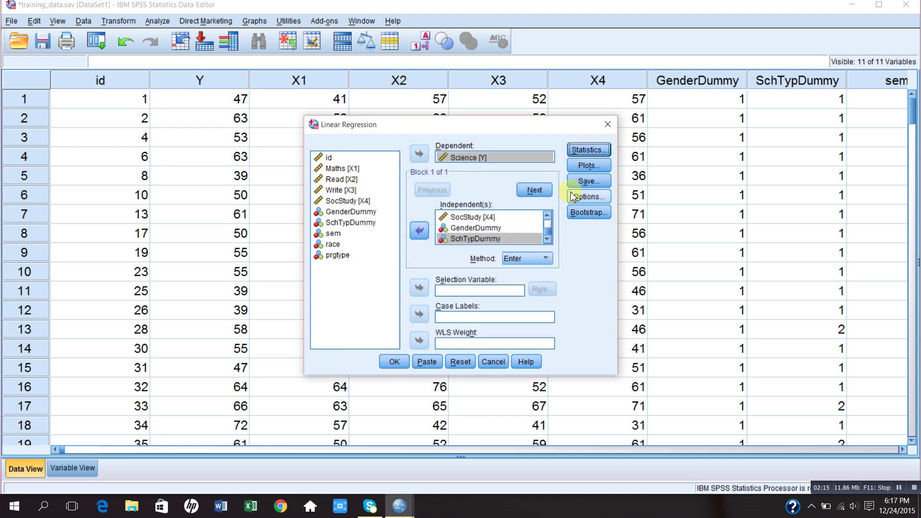
Plot *ZPRED (Y) against *ZRESID (X), plus a residual histogram and normal probability plot.
left_click(586, 166)
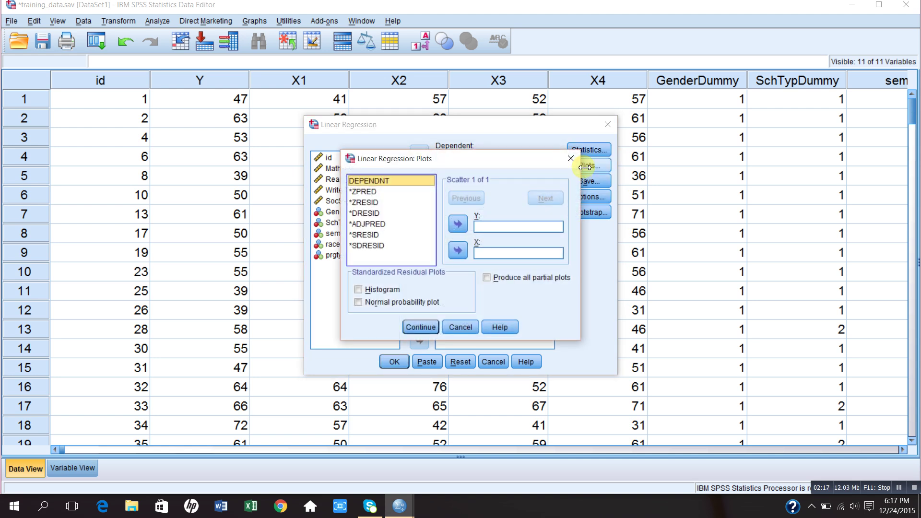
left_click(372, 192)
left_click(457, 228)
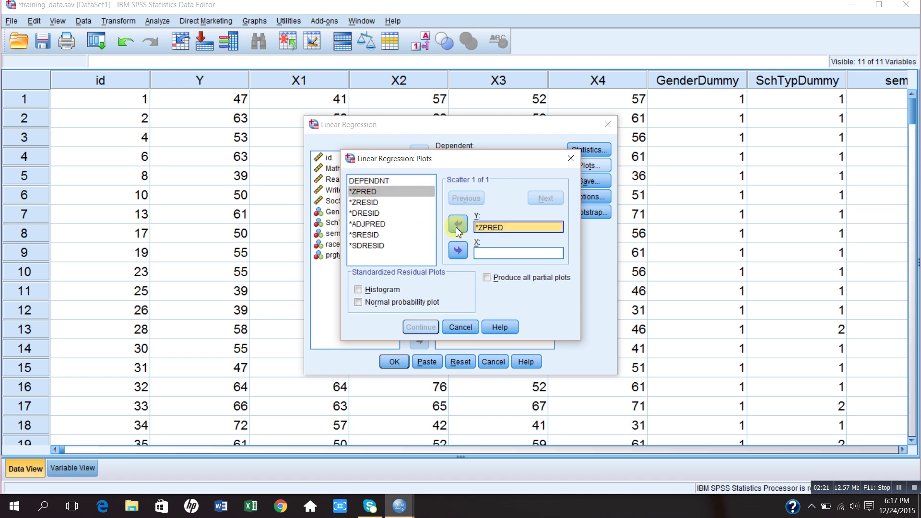
left_click(365, 203)
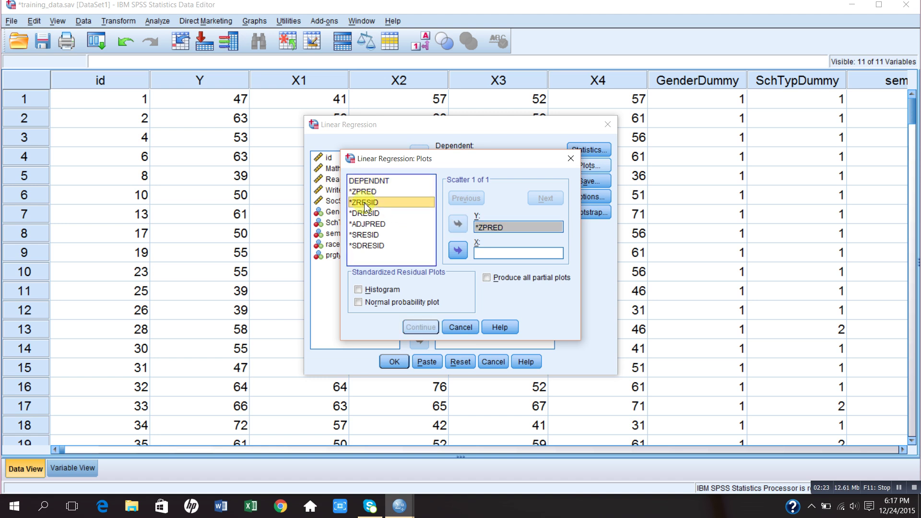
left_click(457, 250)
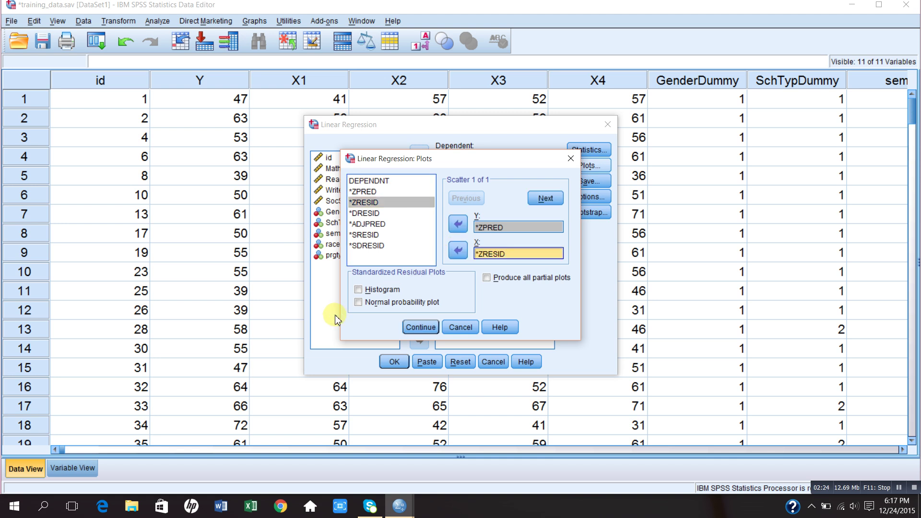
left_click(359, 291)
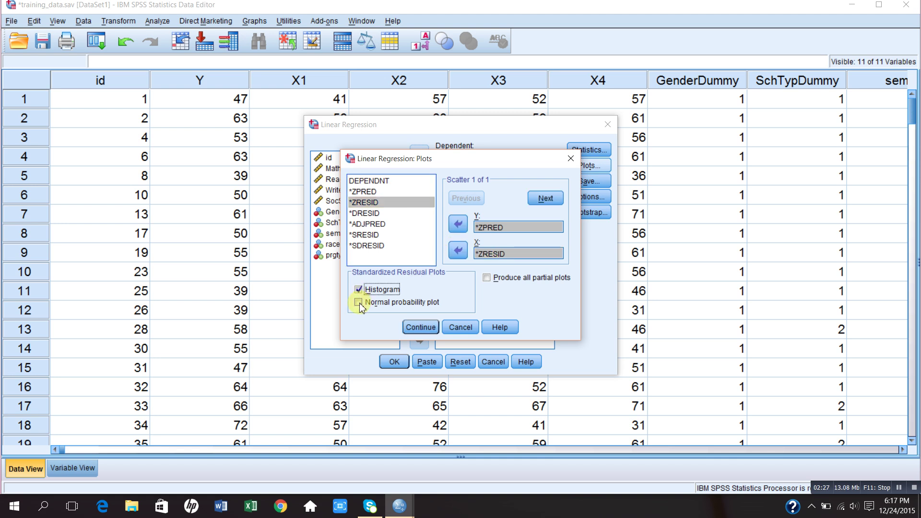
left_click(359, 302)
left_click(418, 328)
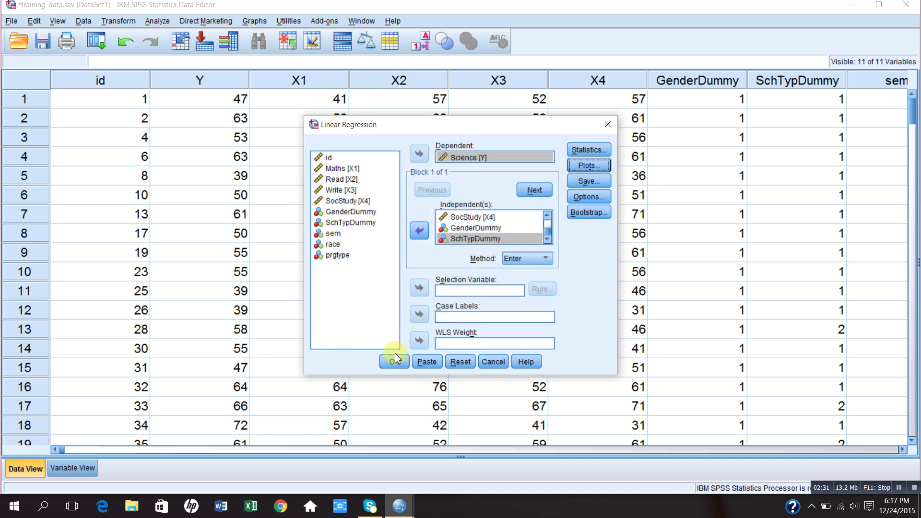
Run the regression and scroll to the Model Summary (R² .490), ANOVA and Coefficients tables.
left_click(394, 365)
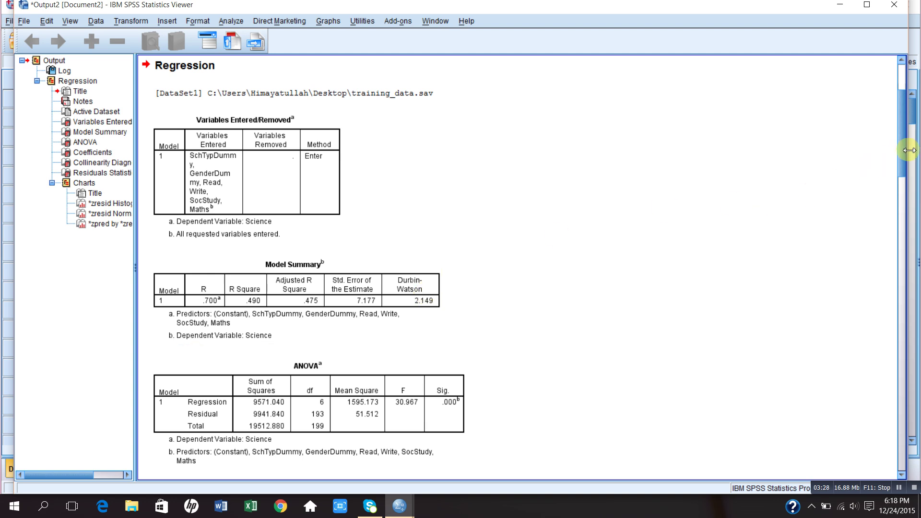
left_click_drag(903, 156, 904, 194)
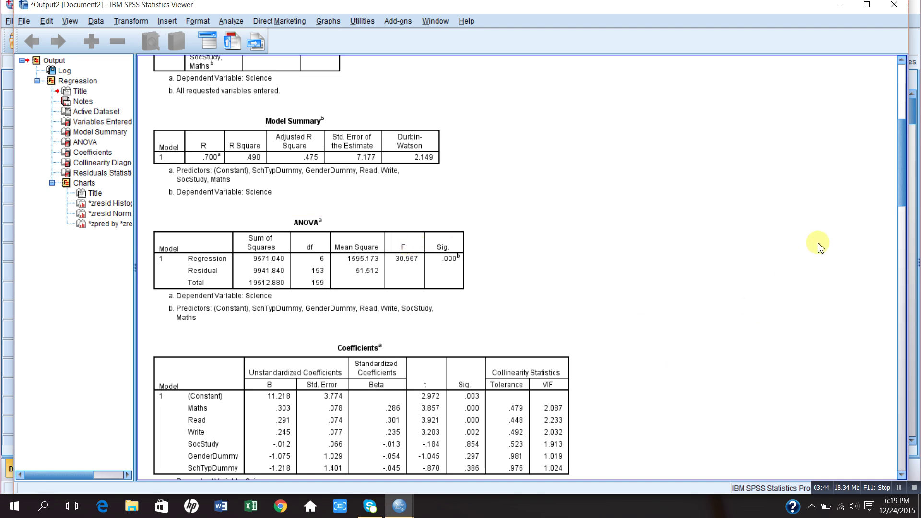
Scroll down to show collinearity statistics (VIFs 1.019–2.233) and the Collinearity Diagnostics table.
left_click_drag(899, 191, 908, 218)
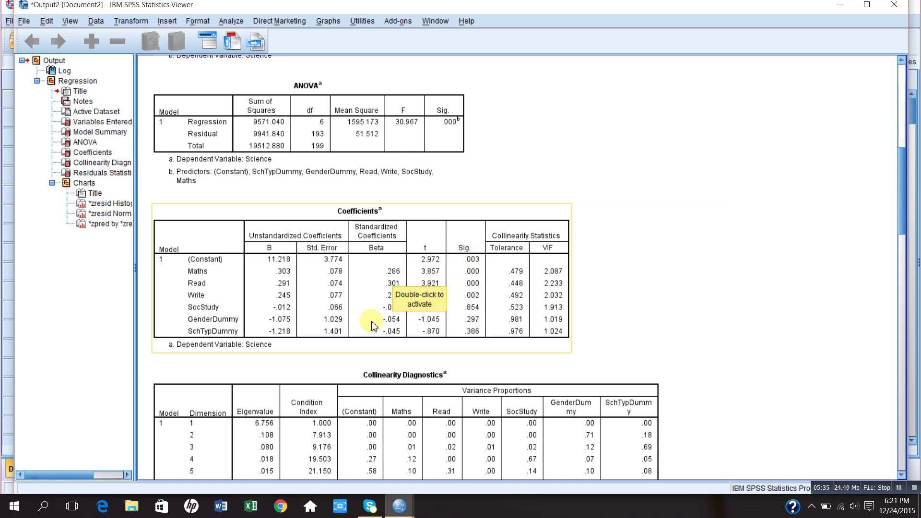
Select the Coefficients table in the Output Viewer.
left_click(369, 288)
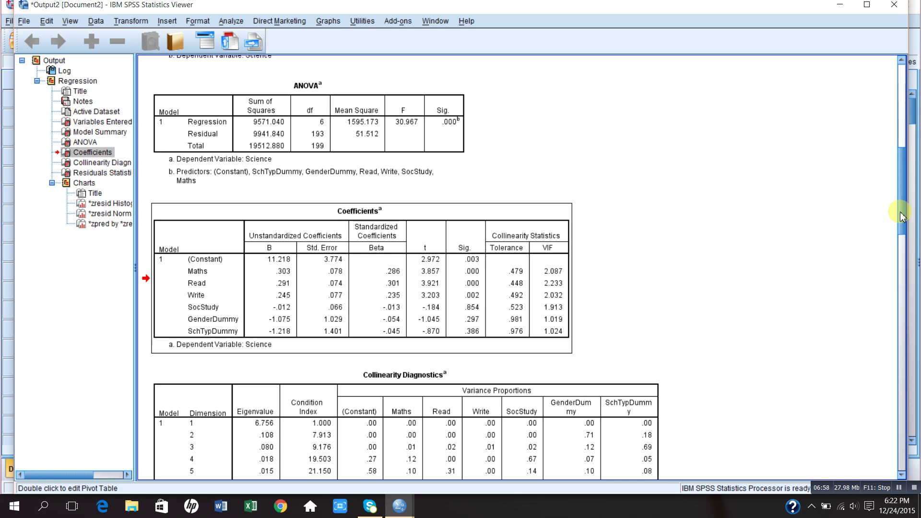
Review the residual histogram, then scroll down to the normal P-P plot of standardized residuals.
left_click_drag(901, 216, 916, 326)
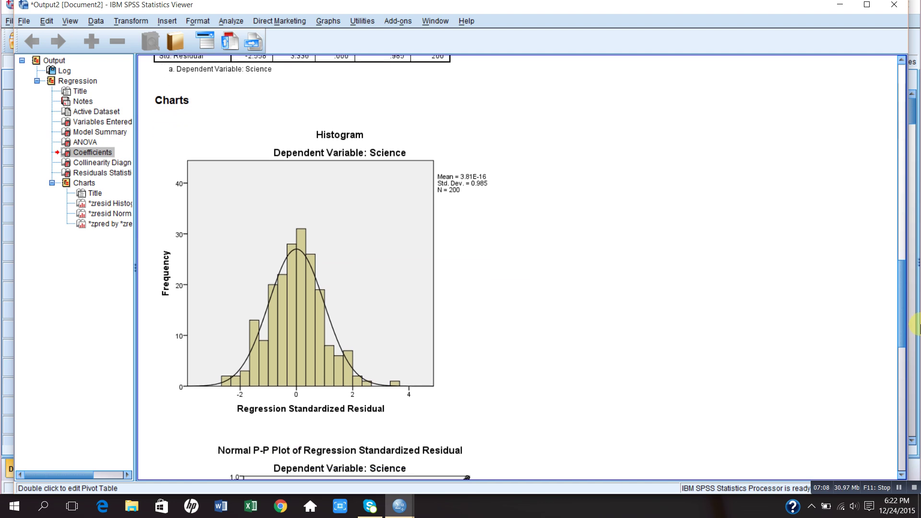
left_click(431, 264)
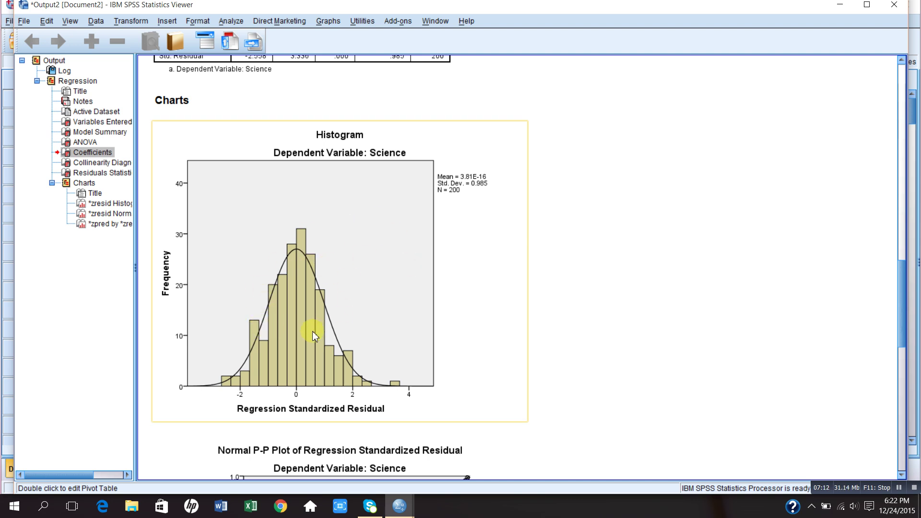
left_click(703, 377)
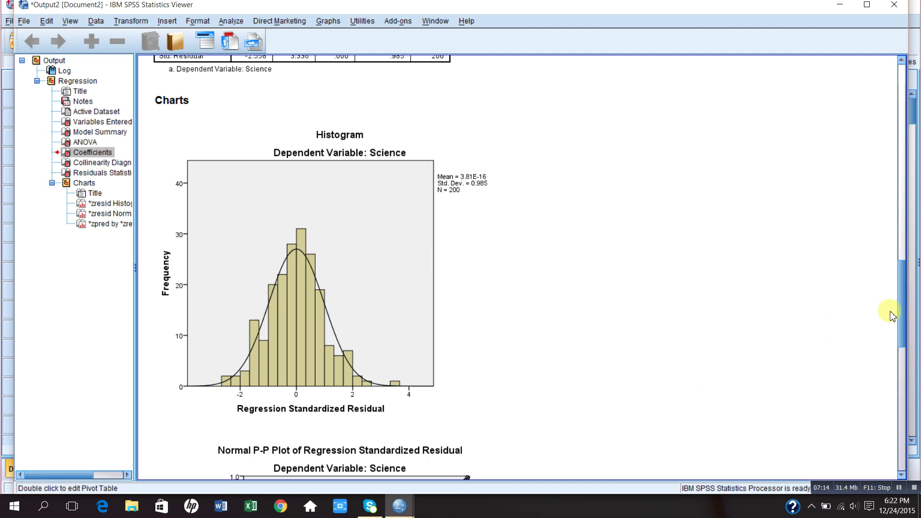
left_click_drag(900, 312, 907, 365)
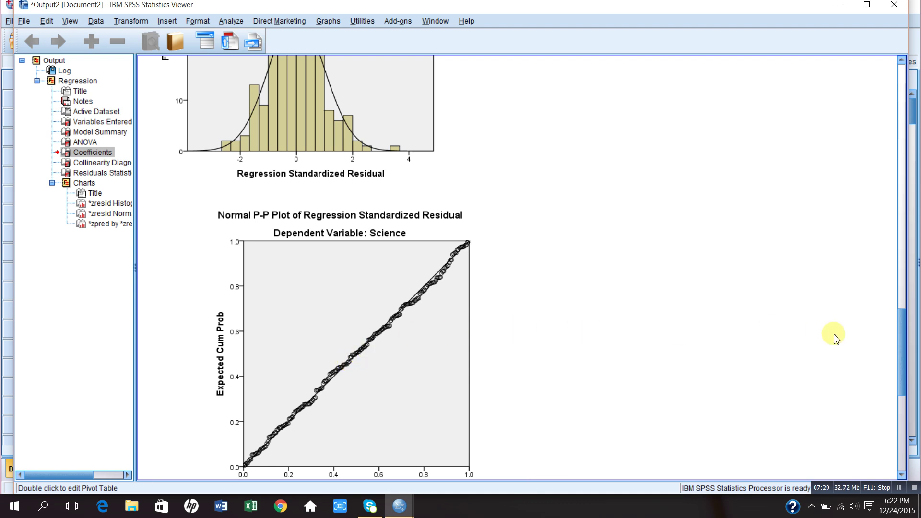
Scroll to and inspect the ZPRED-versus-ZRESID scatterplot for Science, then deselect it.
mouse_move(904, 356)
left_mouse_down()
mouse_move(898, 405)
mouse_move(907, 424)
left_mouse_up()
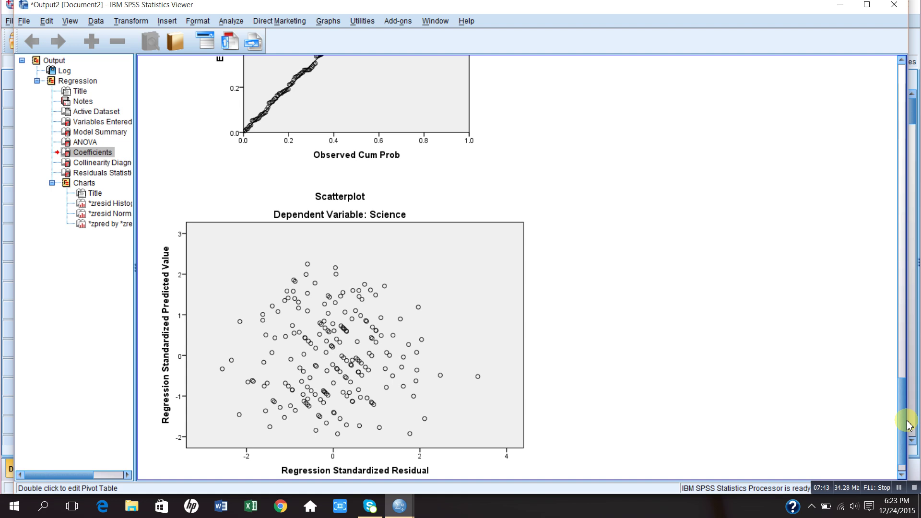
left_click(519, 411)
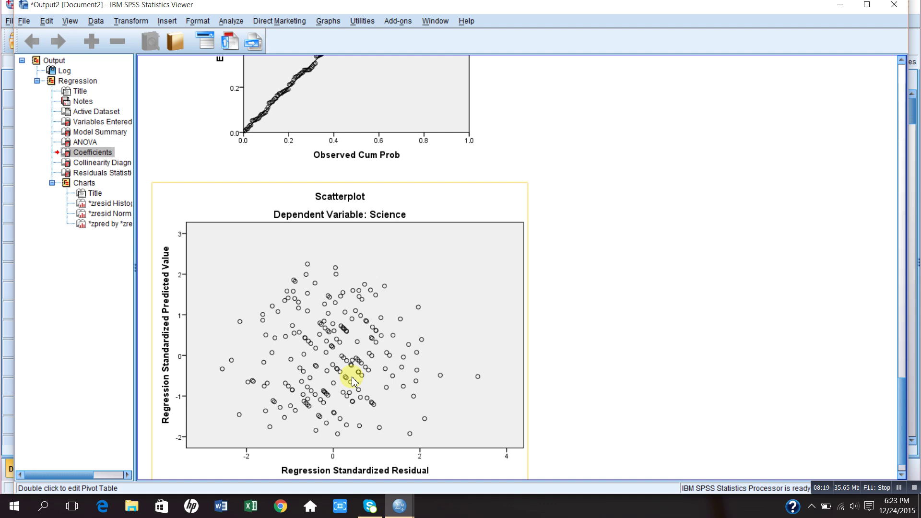
left_click(582, 352)
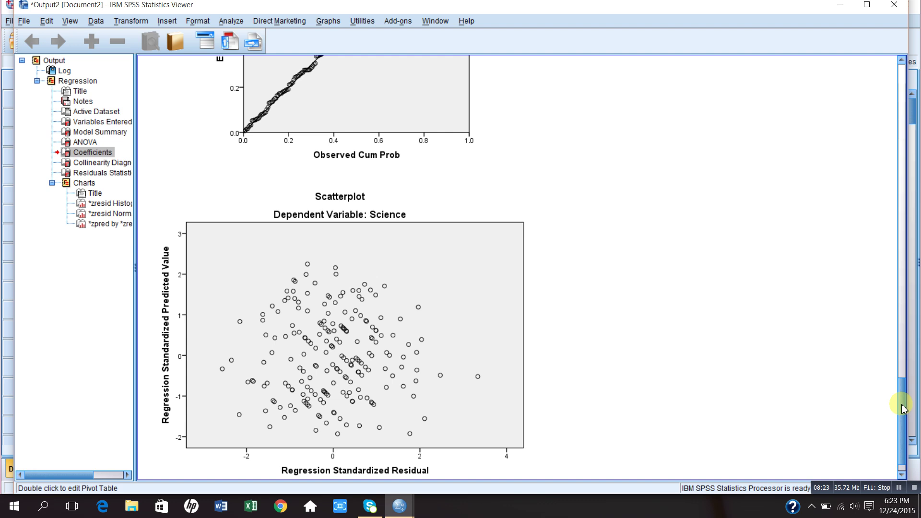
Scroll back up to the Model Summary, ANOVA (F = 30.967) and Coefficients tables.
mouse_move(901, 407)
left_mouse_down()
mouse_move(850, 235)
mouse_move(796, 154)
left_mouse_up()
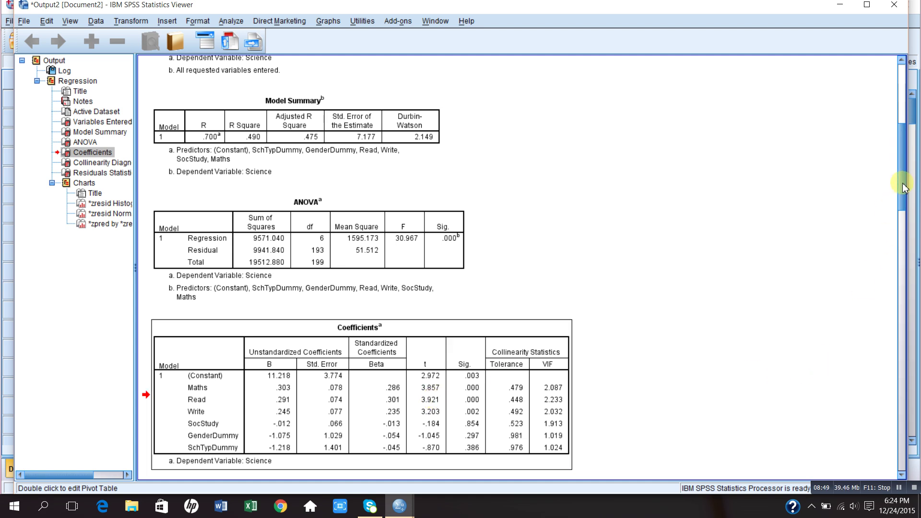
Scroll down to the scatterplot, then minimize the Output Viewer to show the training_data.sav grid.
left_click_drag(903, 187, 917, 441)
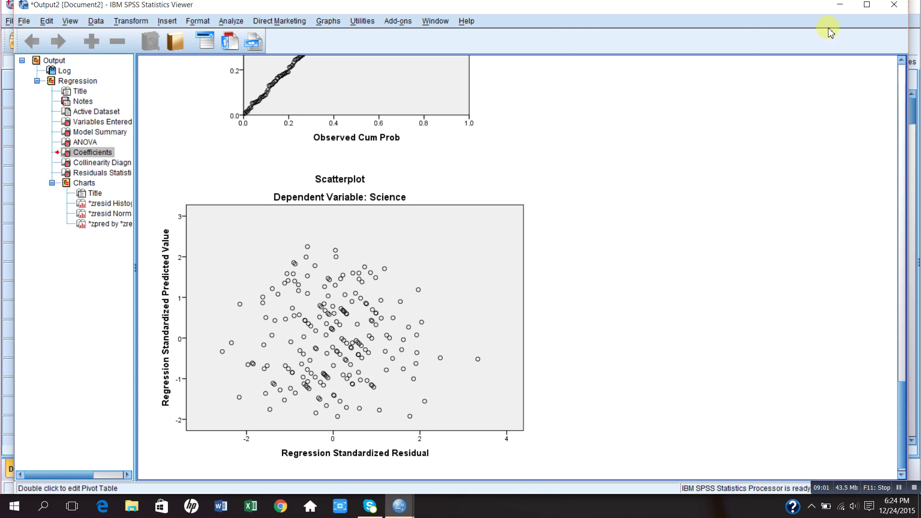
left_click(841, 6)
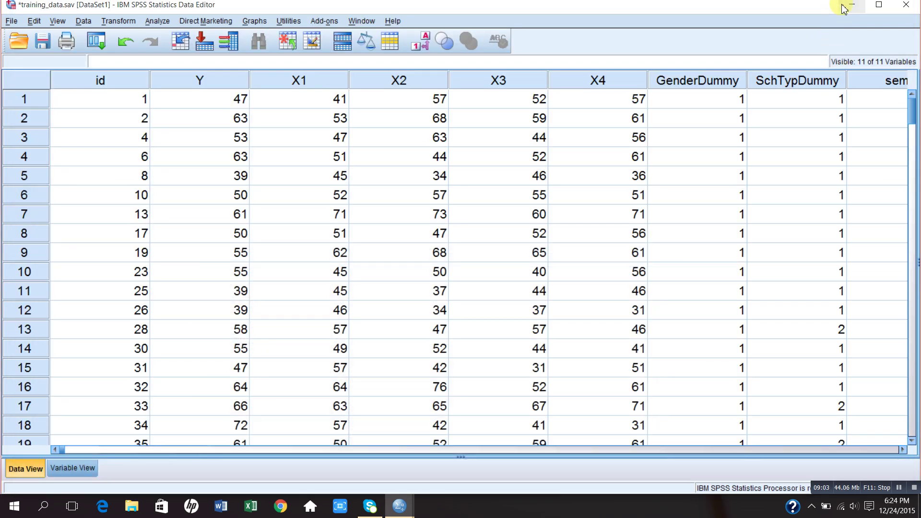